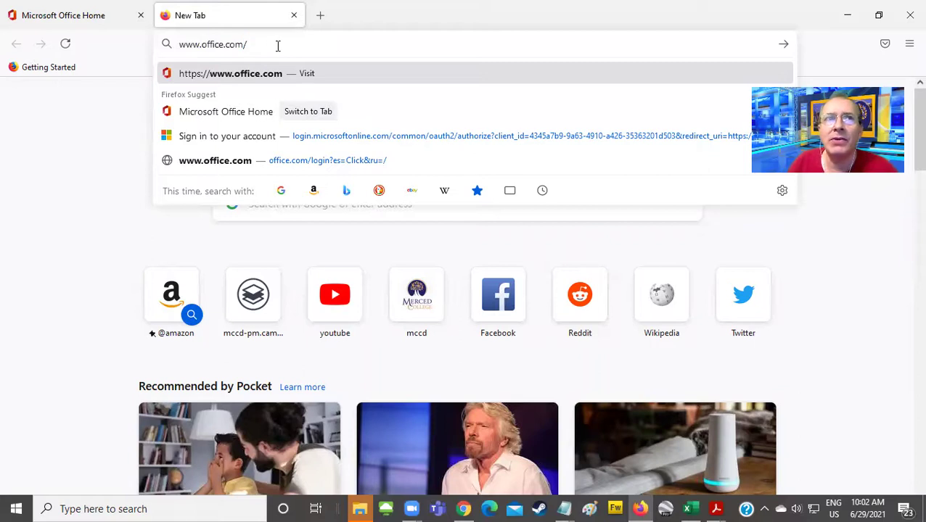
{"action": "left_click_drag", "start_coordinate": [266, 46], "coordinate": [141, 49]}
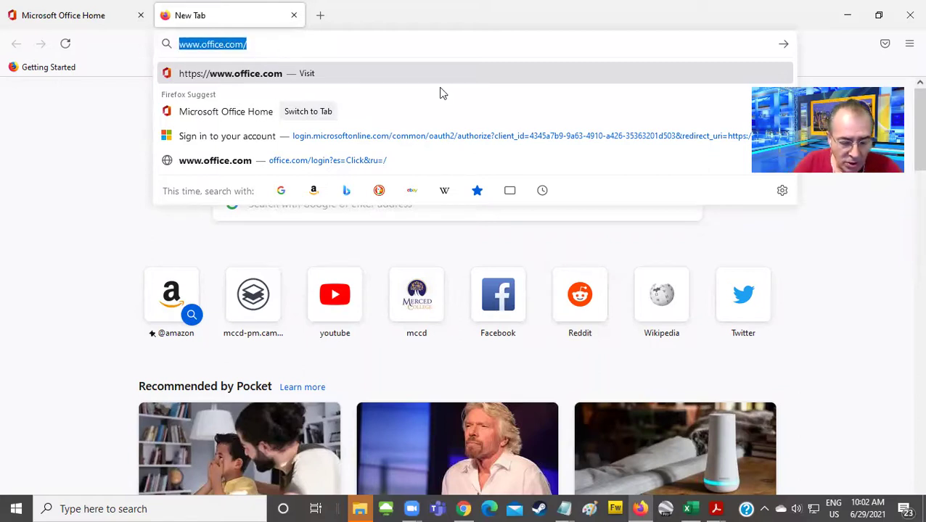
{"action": "type", "text": "ww"}
{"action": "type", "text": "w.of"}
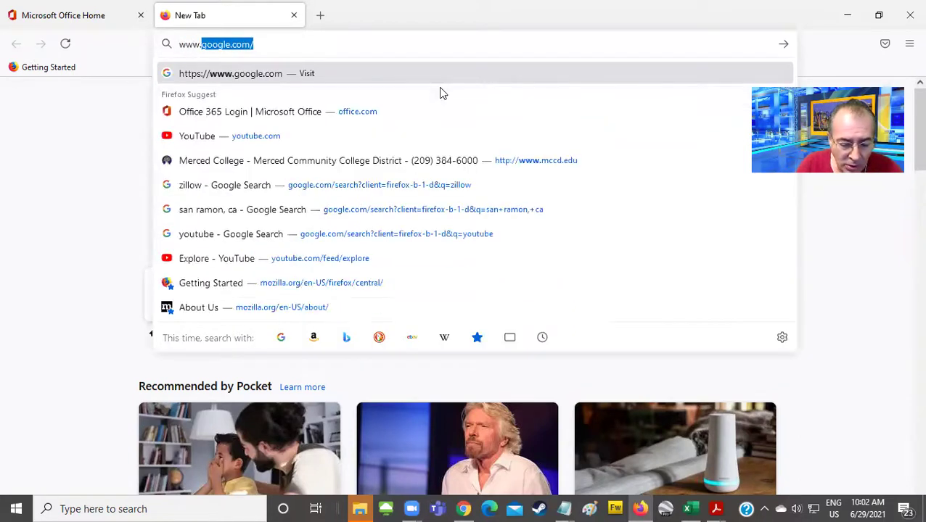
{"action": "type", "text": "fice"}
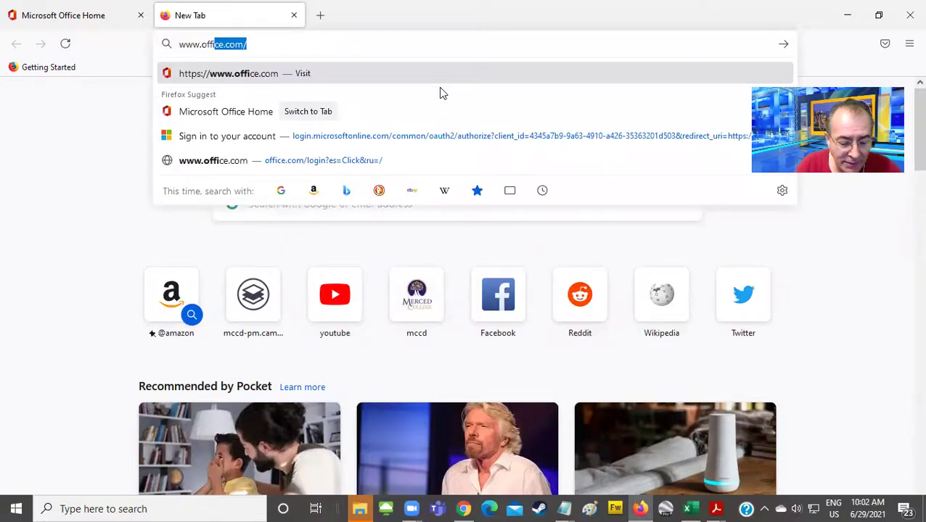
{"action": "type", "text": ".com"}
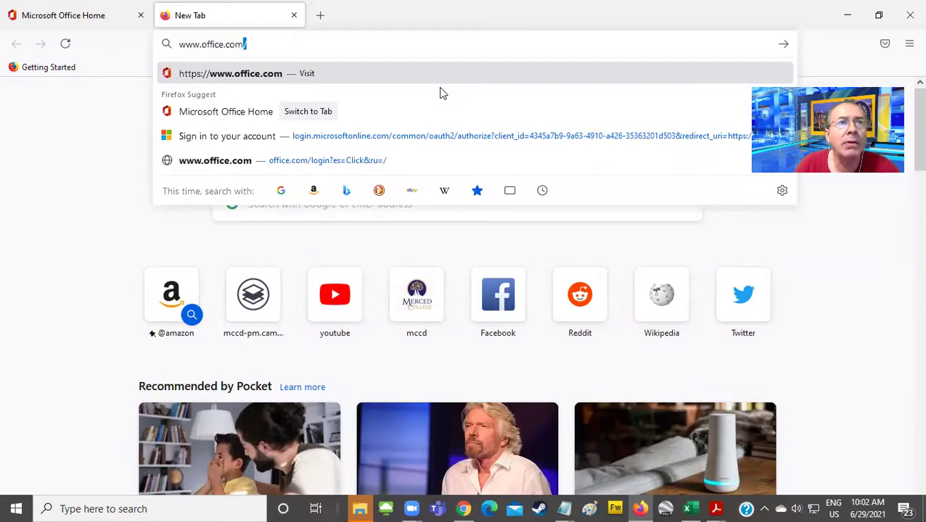
{"action": "key", "text": "Return"}
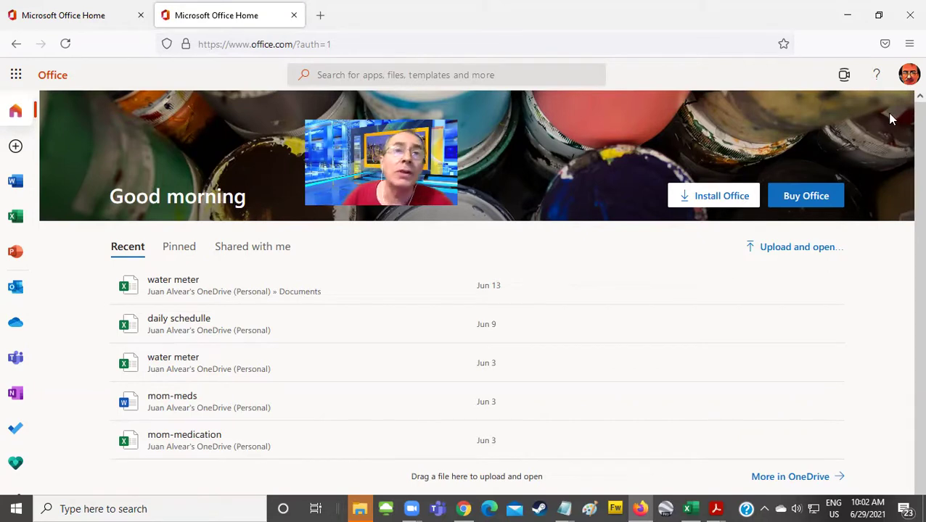
Open the signed-in profile's account panel, then bring the untitled Notepad window forward.
{"action": "left_click", "coordinate": [909, 80]}
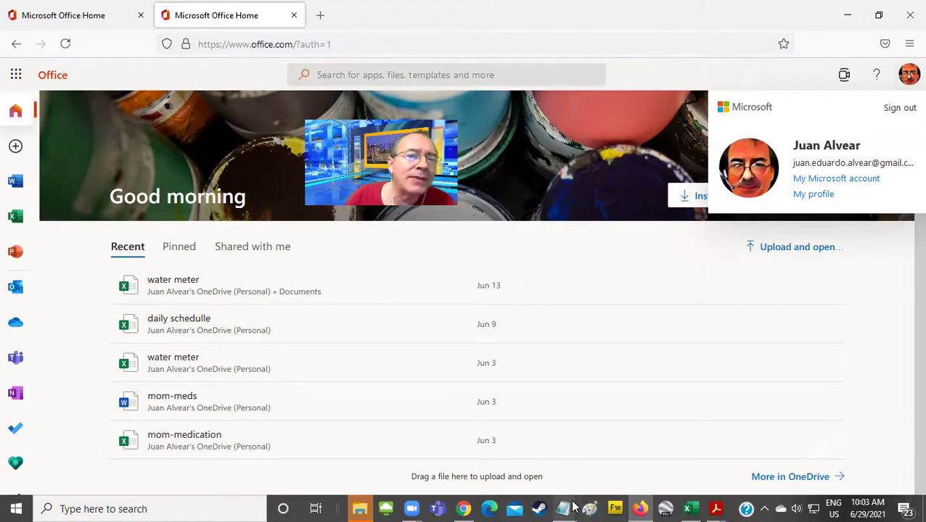
{"action": "mouse_move", "coordinate": [566, 508]}
{"action": "left_click", "coordinate": [581, 440]}
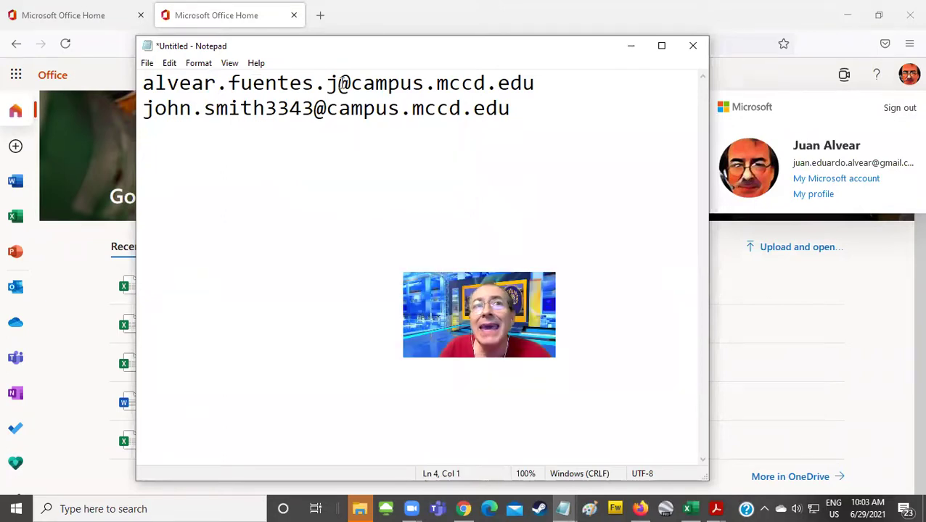
{"action": "left_click_drag", "start_coordinate": [341, 83], "coordinate": [533, 85]}
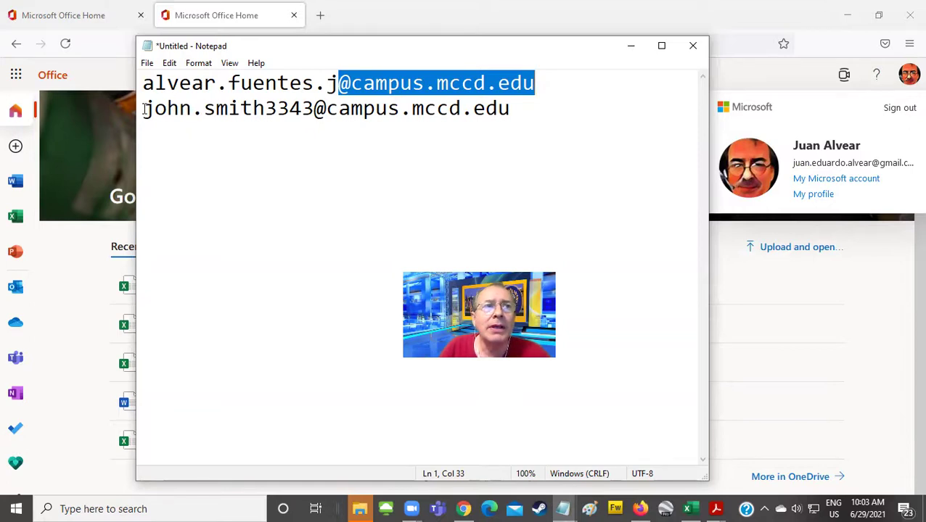
{"action": "left_click_drag", "start_coordinate": [145, 109], "coordinate": [260, 113]}
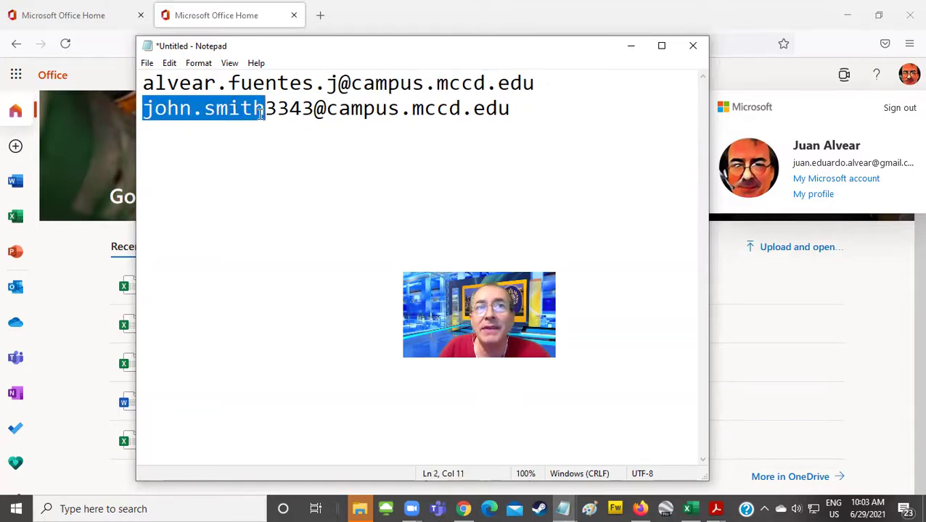
{"action": "left_click", "coordinate": [193, 109]}
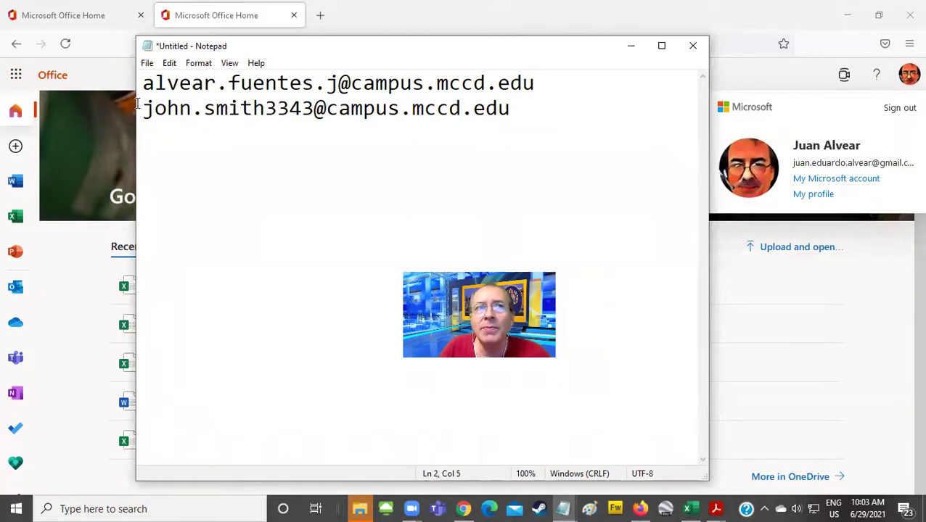
{"action": "left_click_drag", "start_coordinate": [145, 108], "coordinate": [510, 121]}
{"action": "left_click", "coordinate": [372, 128]}
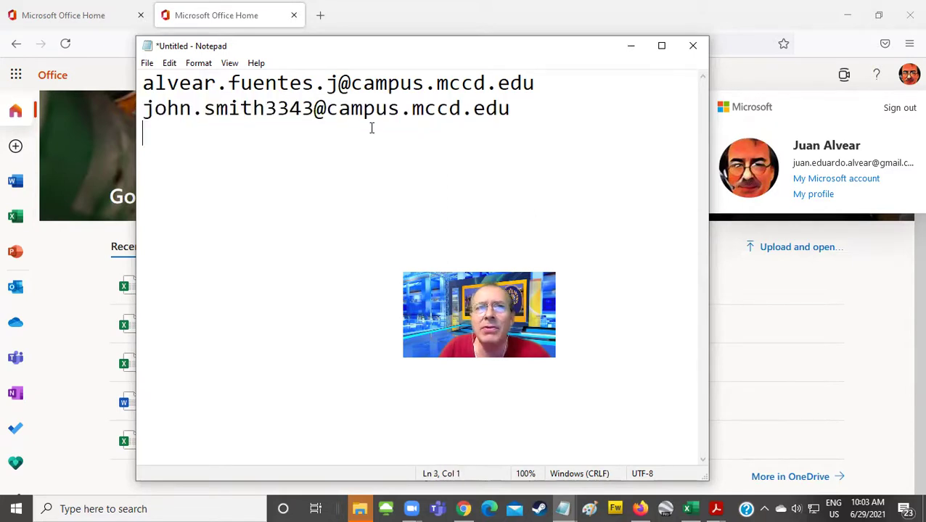
{"action": "left_click_drag", "start_coordinate": [315, 109], "coordinate": [145, 112]}
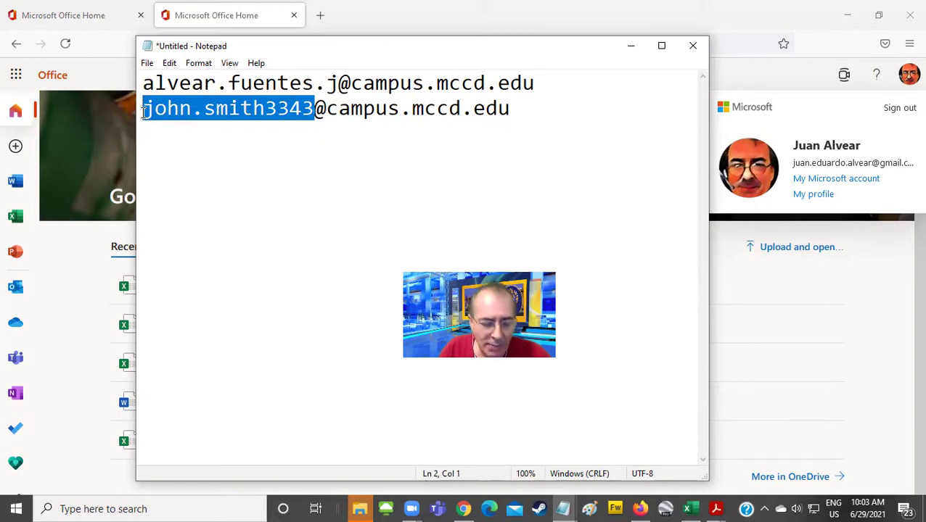
{"action": "left_click", "coordinate": [320, 16]}
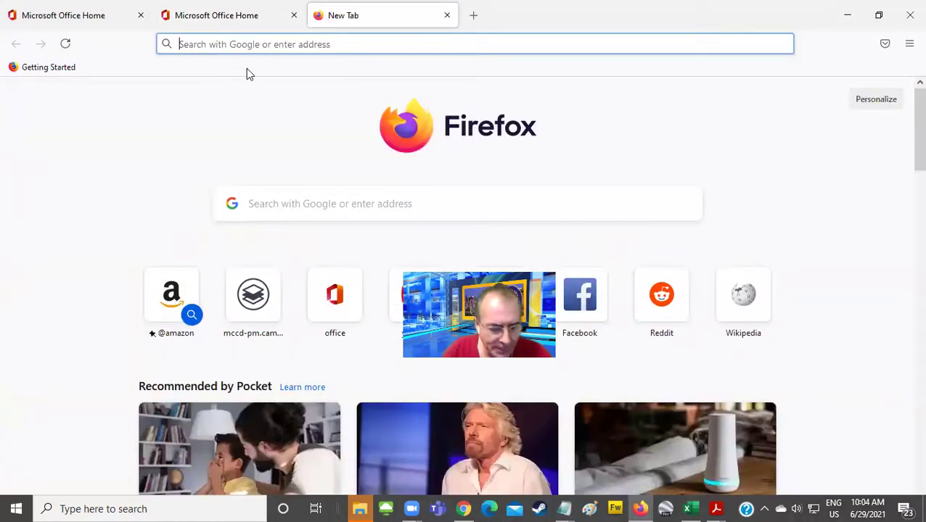
{"action": "type", "text": "www.mcc"}
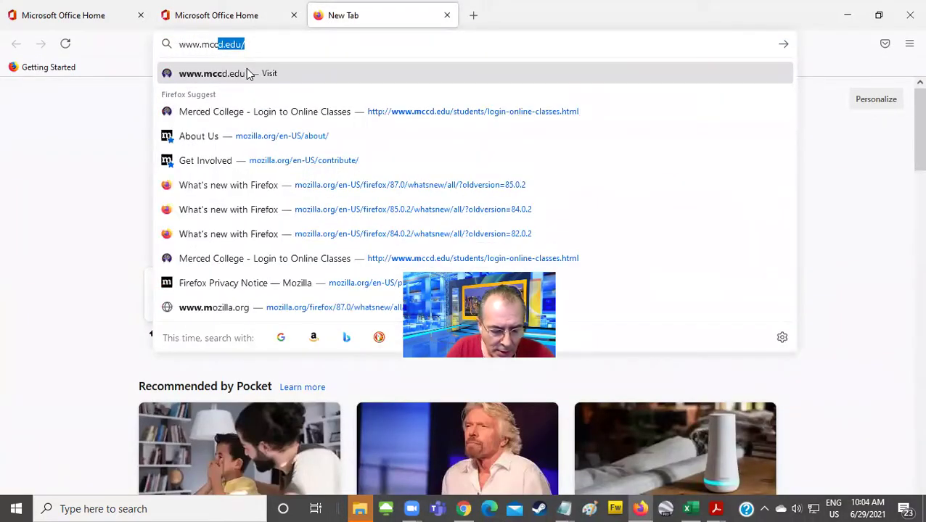
{"action": "type", "text": "d.edu"}
{"action": "key", "text": "Return"}
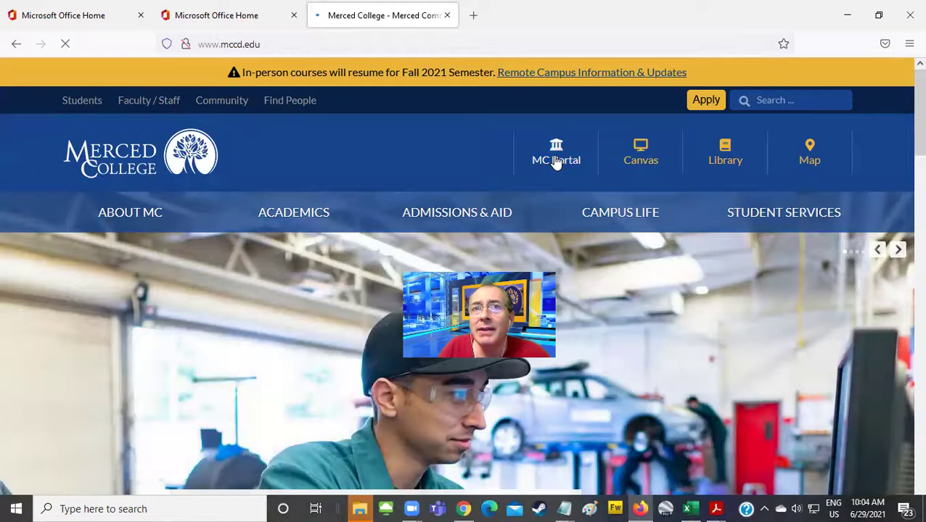
Open the MC Portal login and enter the student username in the User Name field.
{"action": "left_click", "coordinate": [556, 160]}
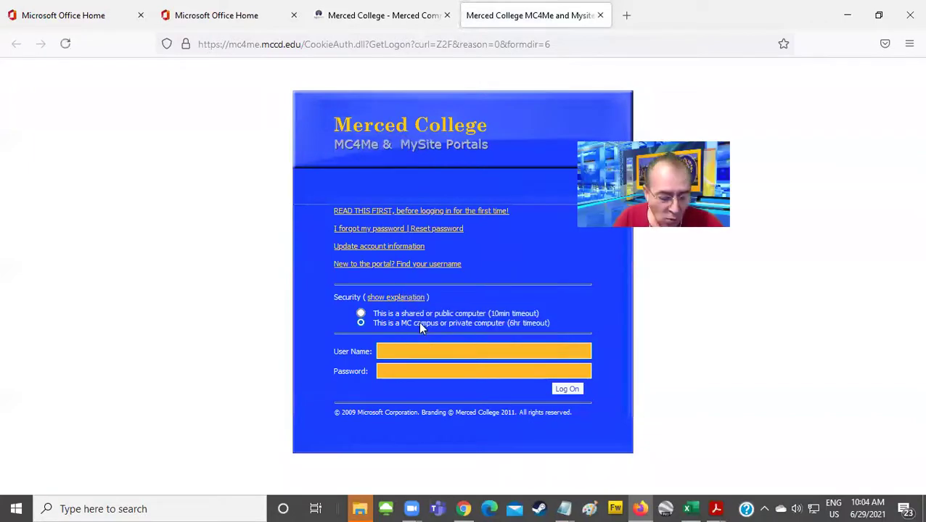
{"action": "left_click", "coordinate": [407, 354]}
{"action": "type", "text": "john.smith3343"}
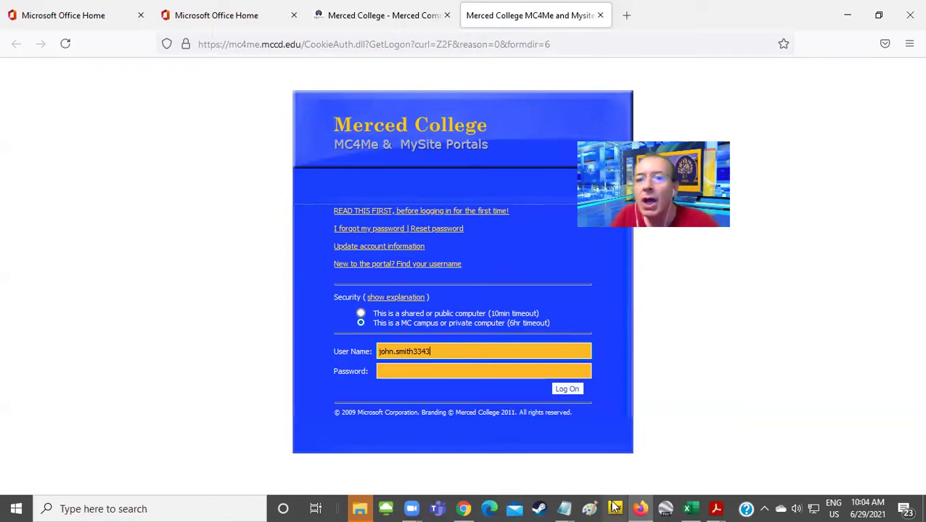
In Notepad, highlight the campus domain, first name, and first address's name part in turn.
{"action": "mouse_move", "coordinate": [563, 509]}
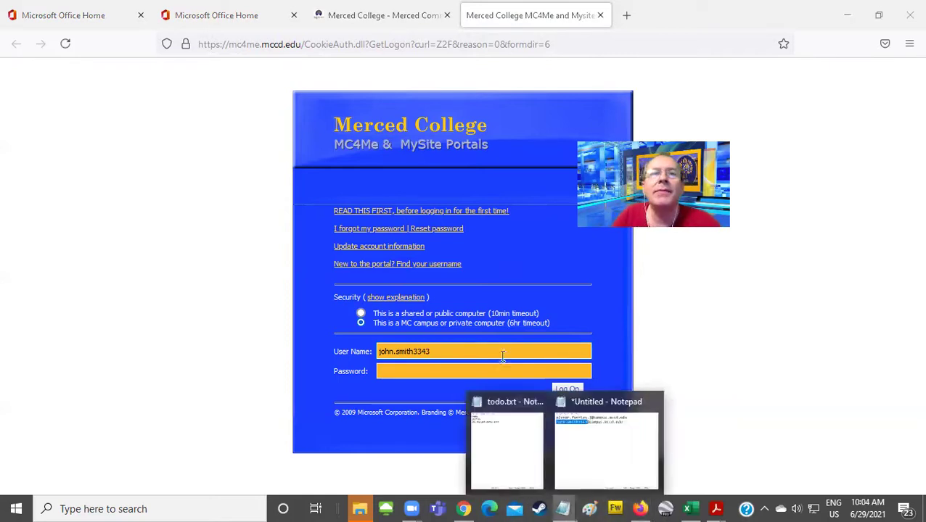
{"action": "left_click", "coordinate": [597, 450]}
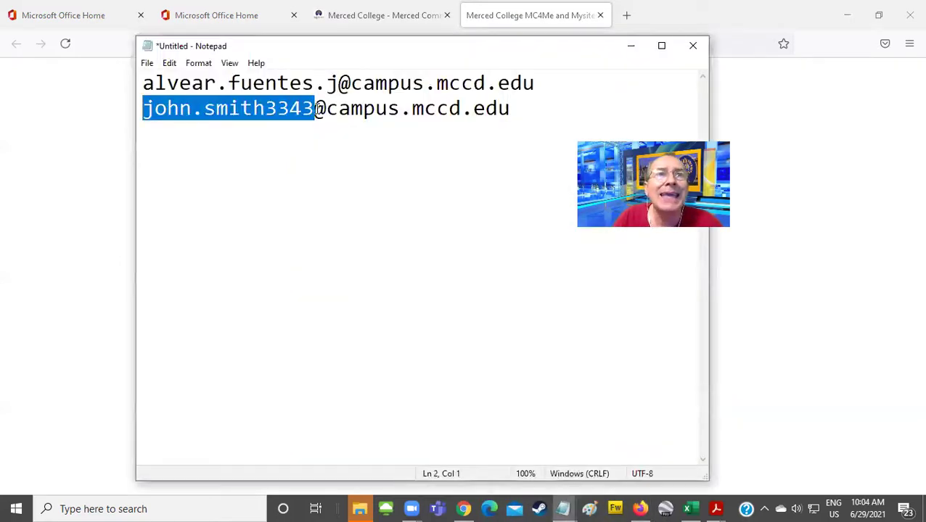
{"action": "left_click", "coordinate": [314, 108]}
{"action": "left_click_drag", "start_coordinate": [314, 108], "coordinate": [512, 108]}
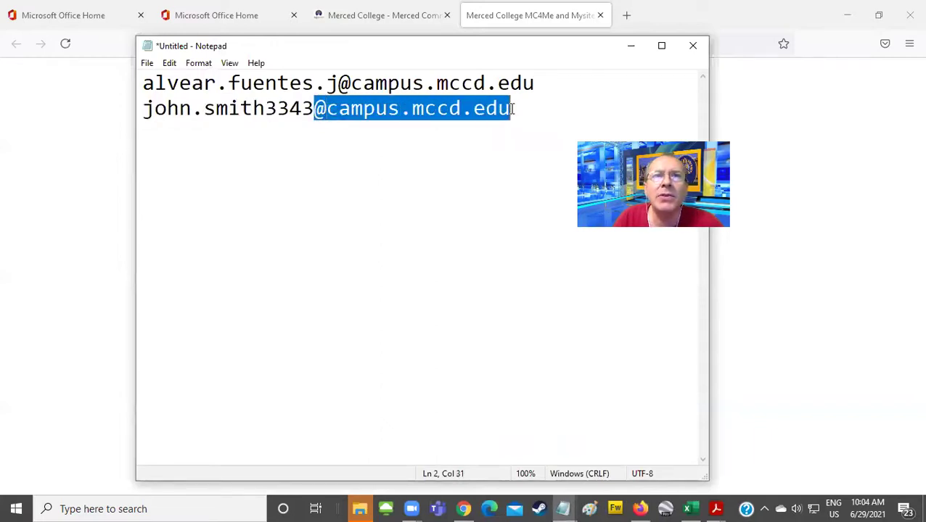
{"action": "left_click", "coordinate": [512, 108]}
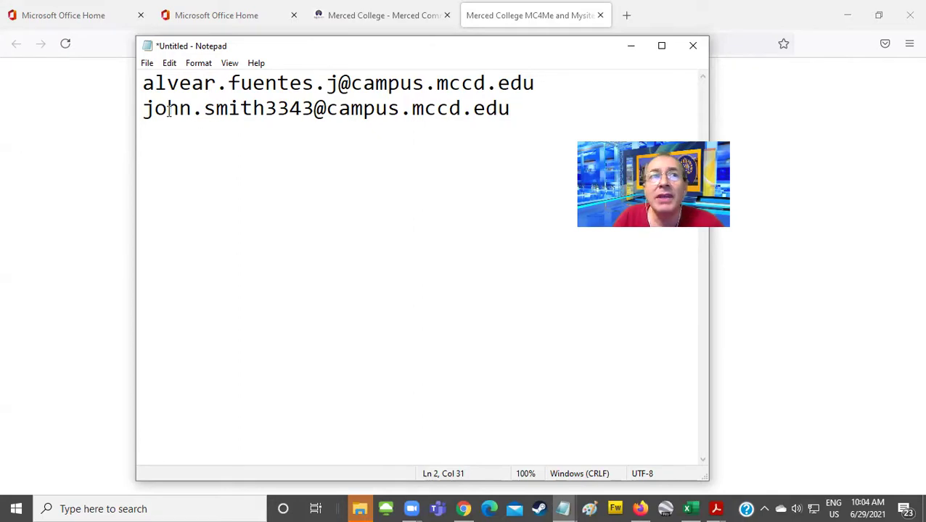
{"action": "left_click_drag", "start_coordinate": [145, 108], "coordinate": [314, 108]}
{"action": "left_click", "coordinate": [194, 108]}
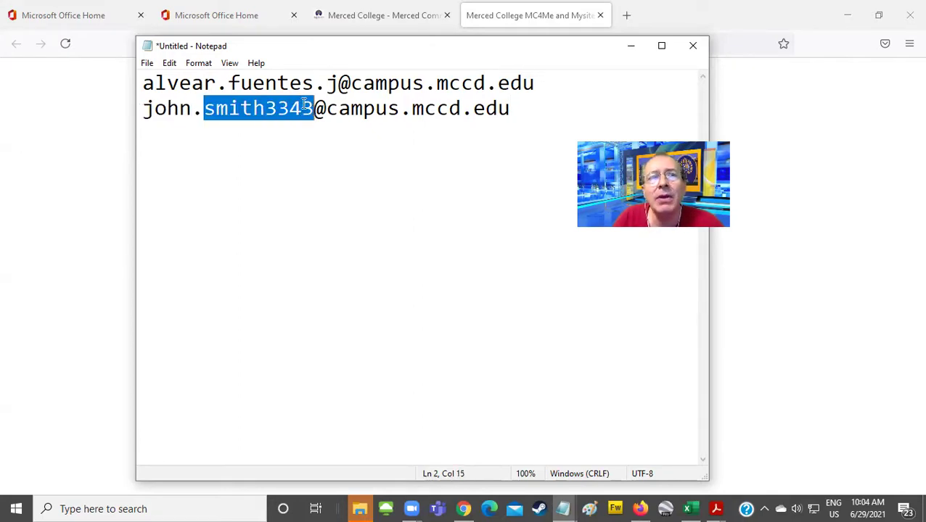
{"action": "left_click_drag", "start_coordinate": [144, 83], "coordinate": [537, 87]}
{"action": "key", "text": "ctrl+c"}
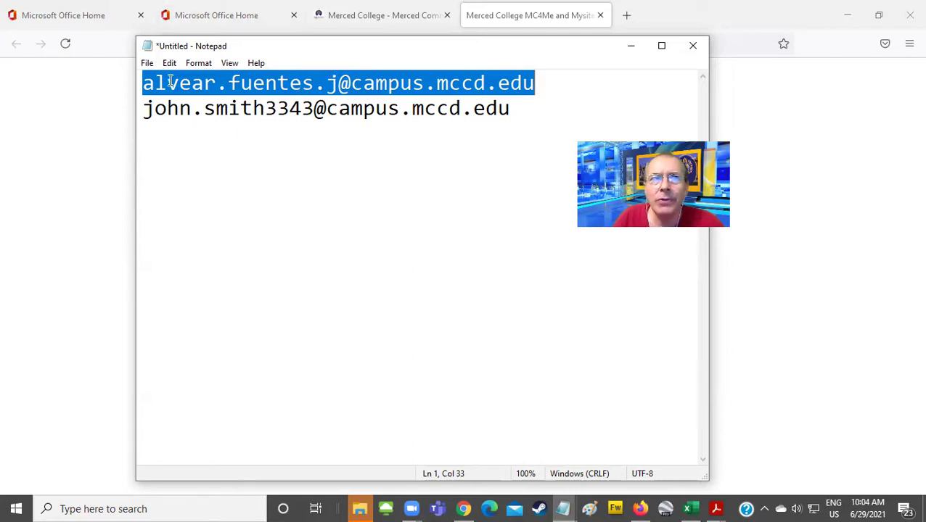
Sign out of the personal Microsoft account on the Office tab and close the extra Office Home tab.
{"action": "left_click", "coordinate": [238, 17]}
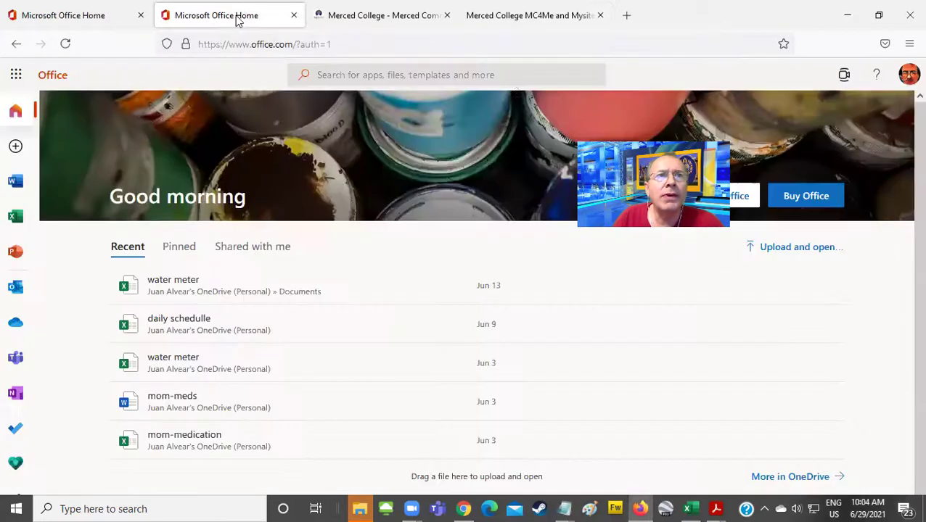
{"action": "left_click", "coordinate": [908, 75]}
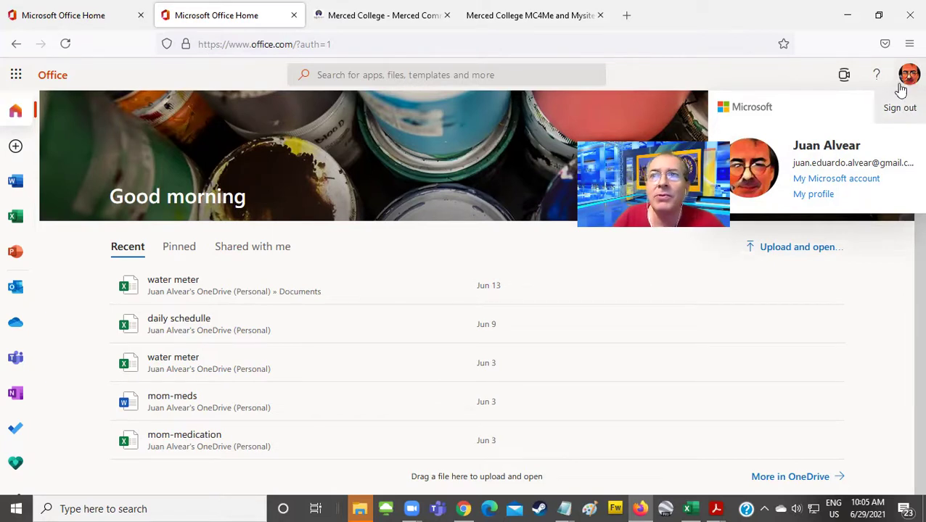
{"action": "left_click", "coordinate": [909, 83]}
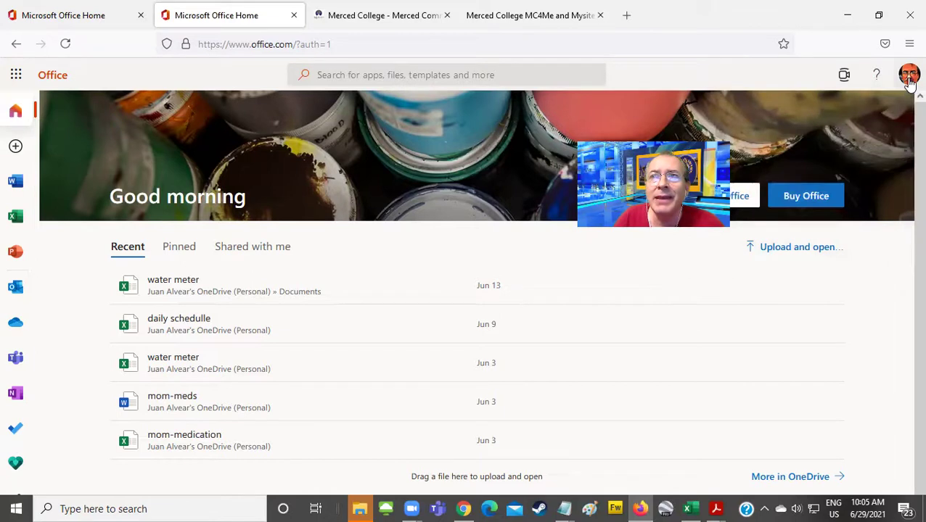
{"action": "left_click", "coordinate": [909, 83]}
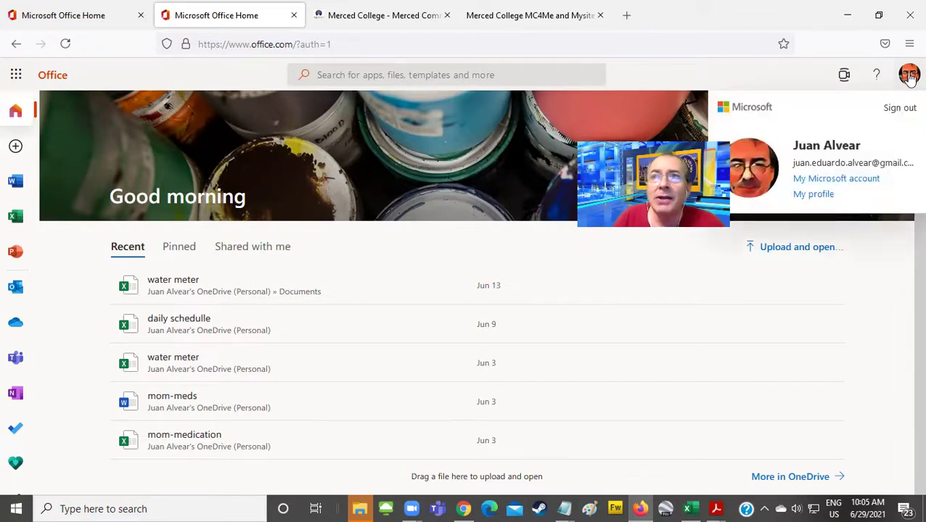
{"action": "left_click", "coordinate": [898, 109]}
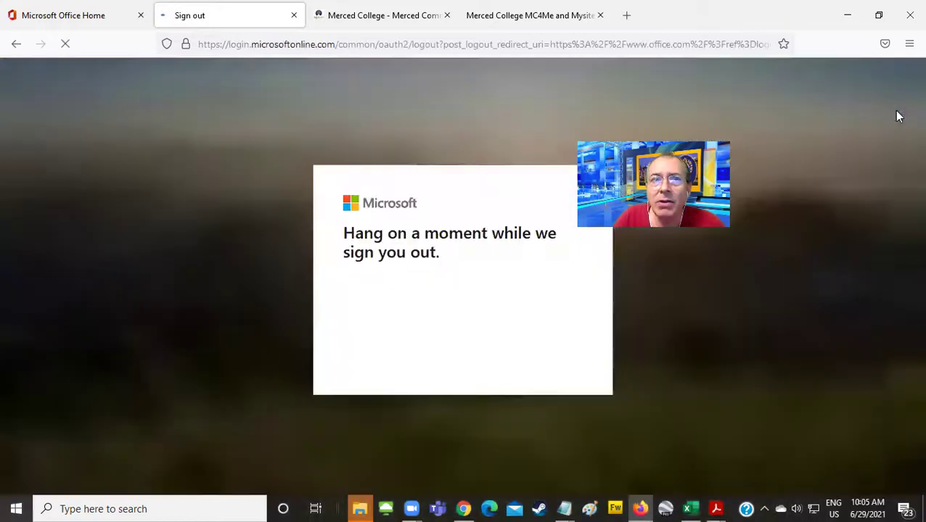
{"action": "left_click", "coordinate": [140, 15]}
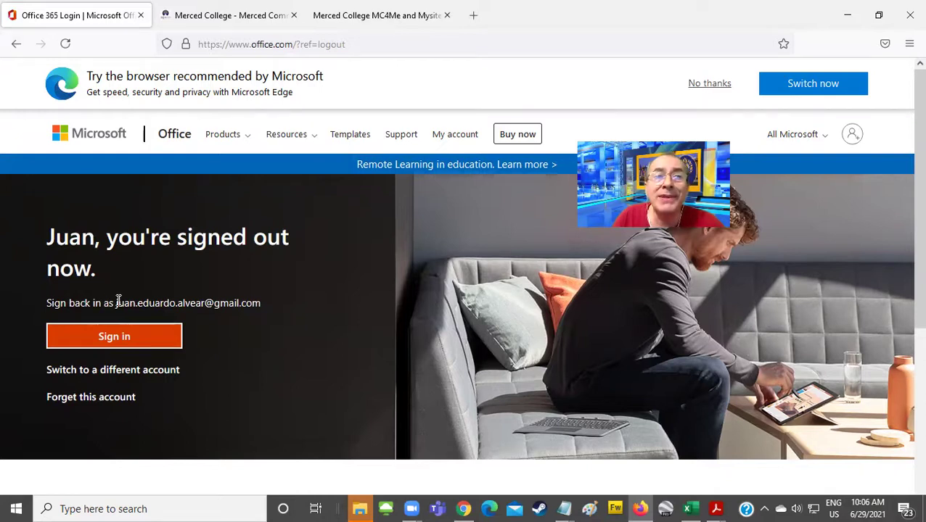
Choose a different account, paste the college e-mail address, and submit it to sign in.
{"action": "left_click_drag", "start_coordinate": [117, 301], "coordinate": [262, 299]}
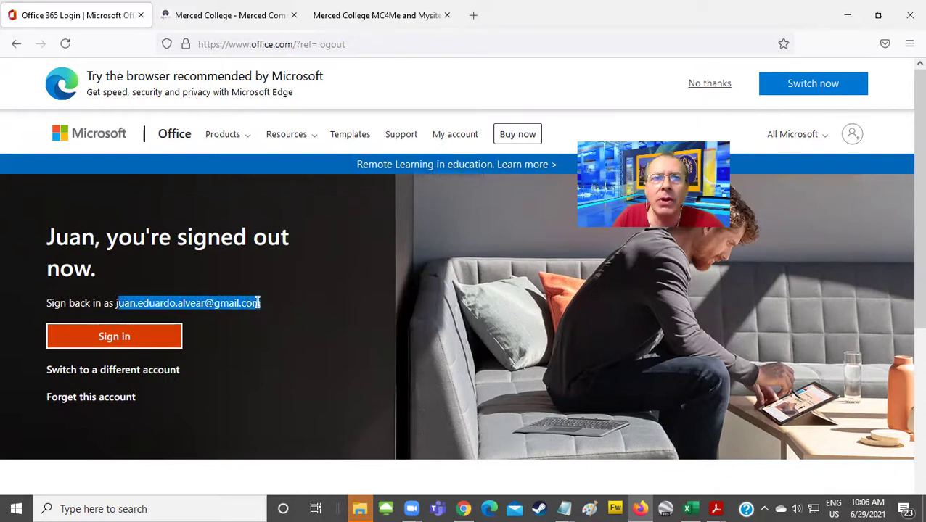
{"action": "left_click", "coordinate": [111, 371]}
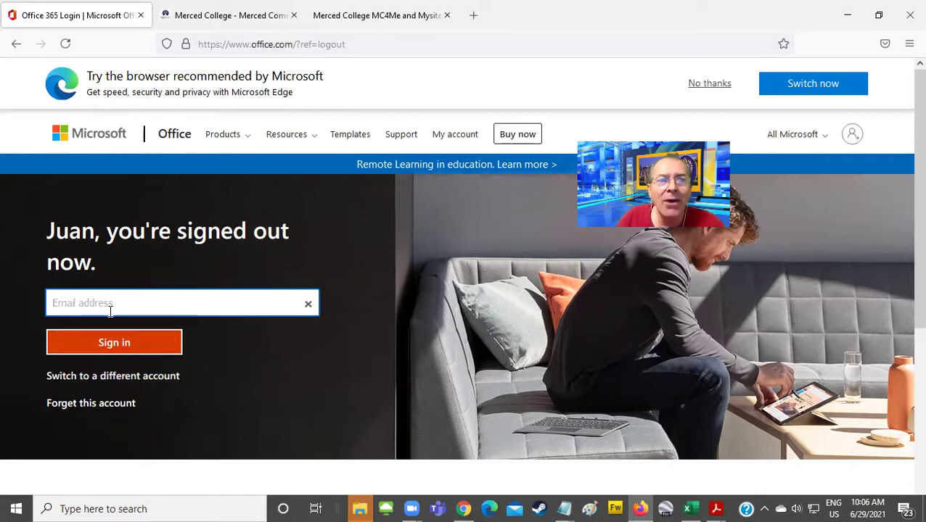
{"action": "key", "text": "ctrl+v"}
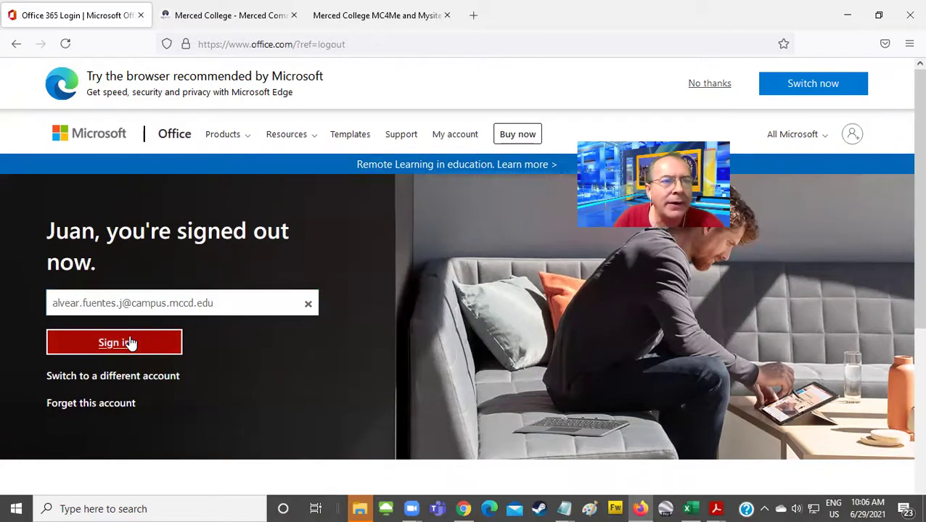
{"action": "left_click", "coordinate": [129, 343]}
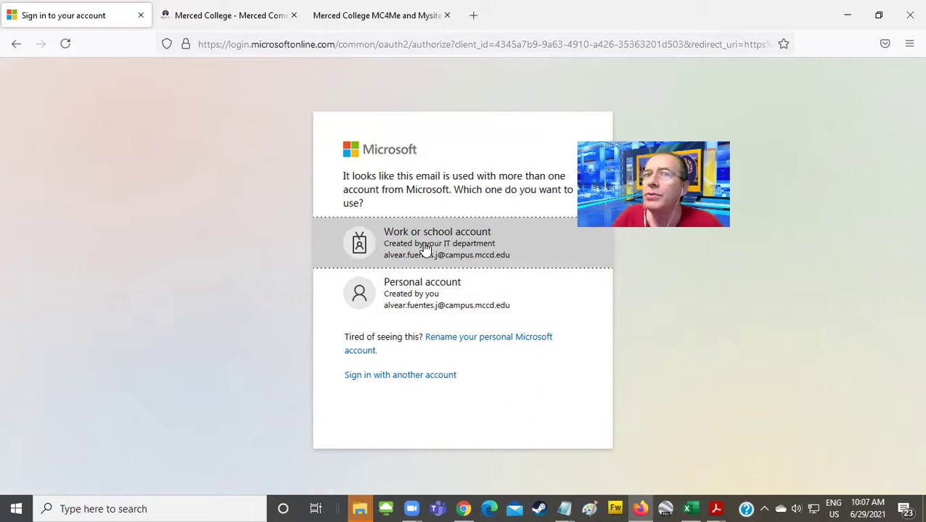
Pick 'Work or school account' for the campus e-mail address.
{"action": "left_click", "coordinate": [425, 247]}
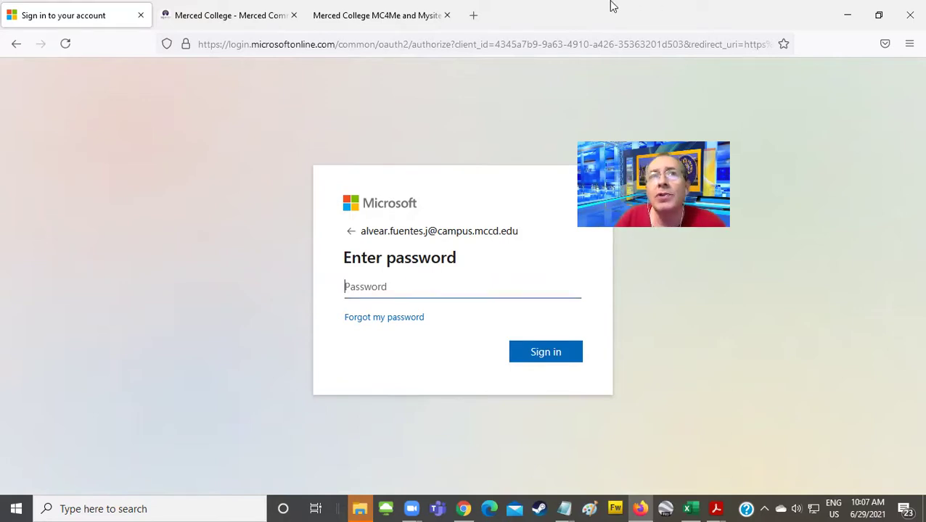
Open Firefox's Logins & Passwords page from the main menu and highlight 'No logins found'.
{"action": "left_click", "coordinate": [908, 45]}
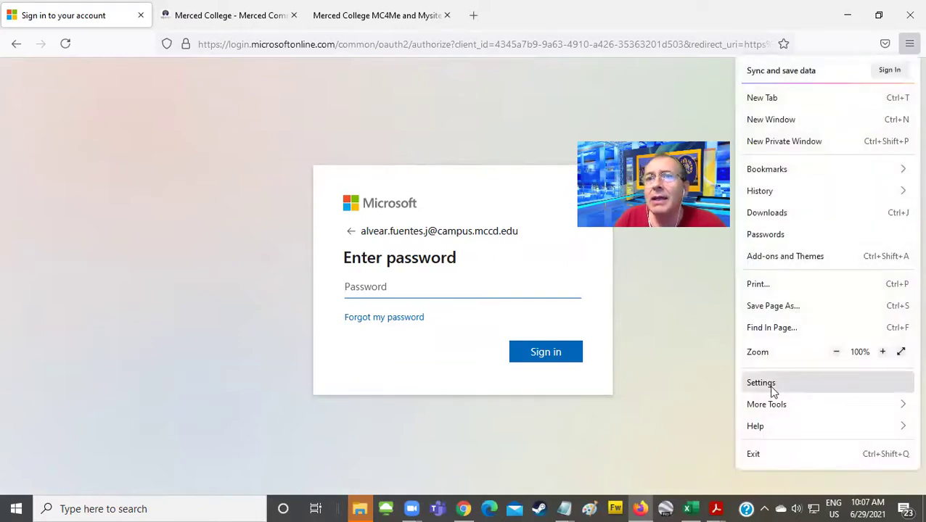
{"action": "left_click", "coordinate": [776, 236]}
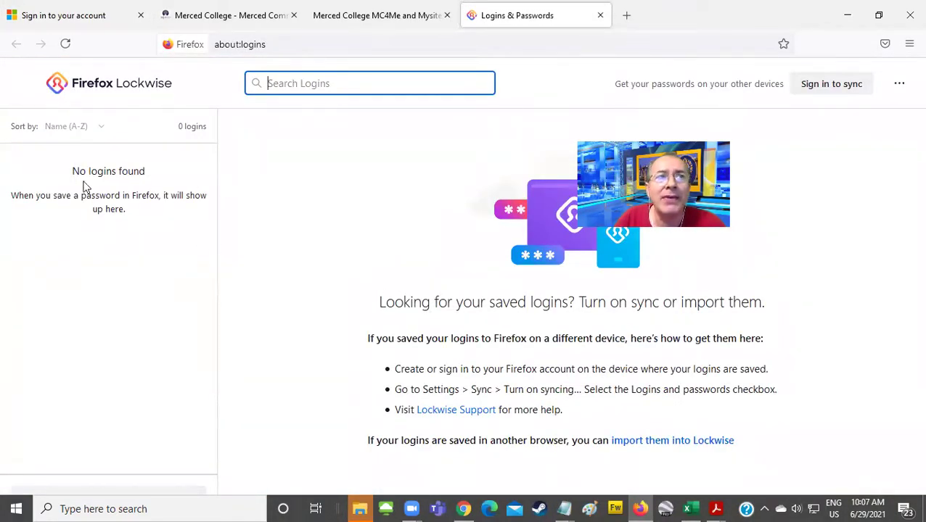
{"action": "left_click", "coordinate": [127, 183]}
{"action": "left_click_drag", "start_coordinate": [71, 172], "coordinate": [147, 176]}
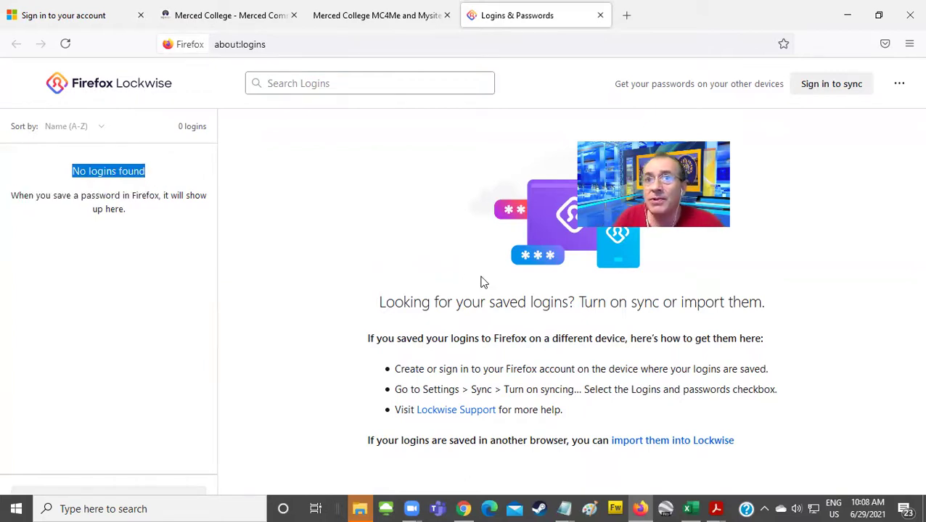
Return to the MC4Me portal tab and place the cursor in the Password field.
{"action": "left_click", "coordinate": [390, 18]}
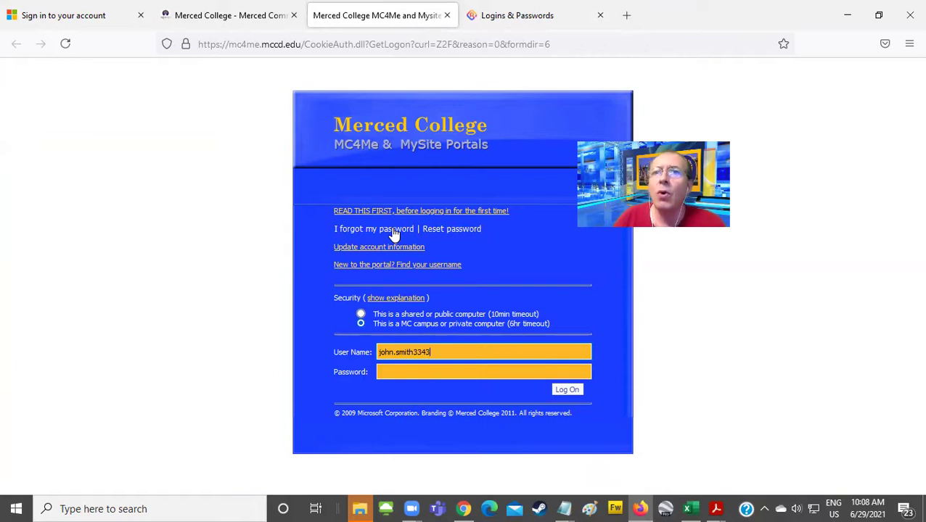
{"action": "left_click", "coordinate": [384, 371]}
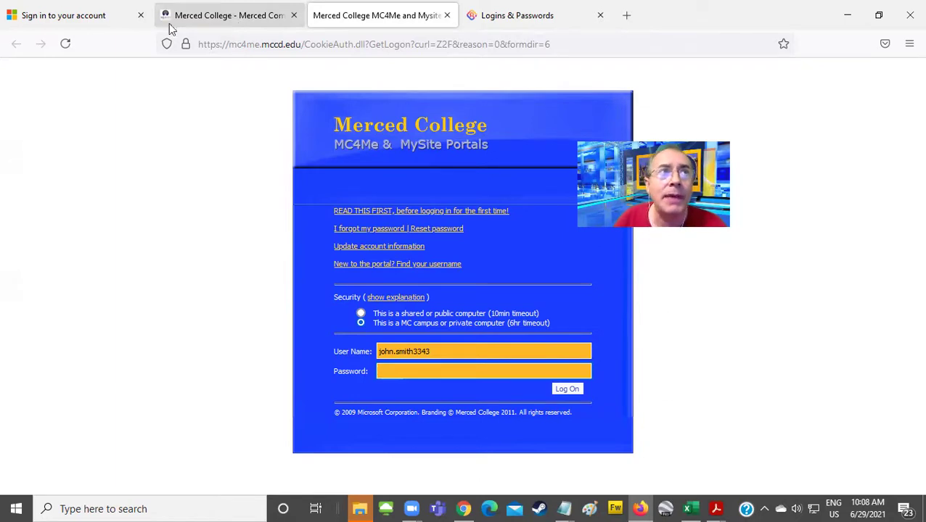
Enter the college account password on the Microsoft sign-in page and sign in.
{"action": "left_click", "coordinate": [69, 21]}
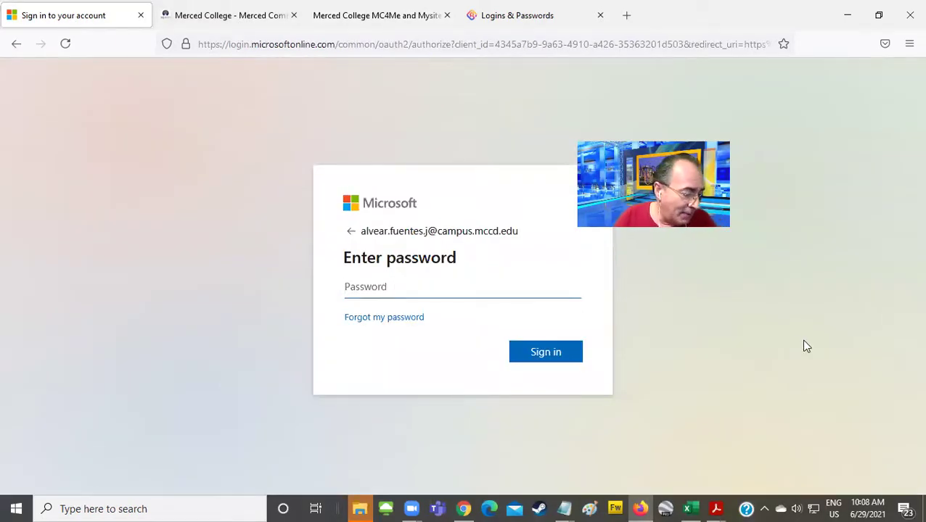
{"action": "type", "text": "•••"}
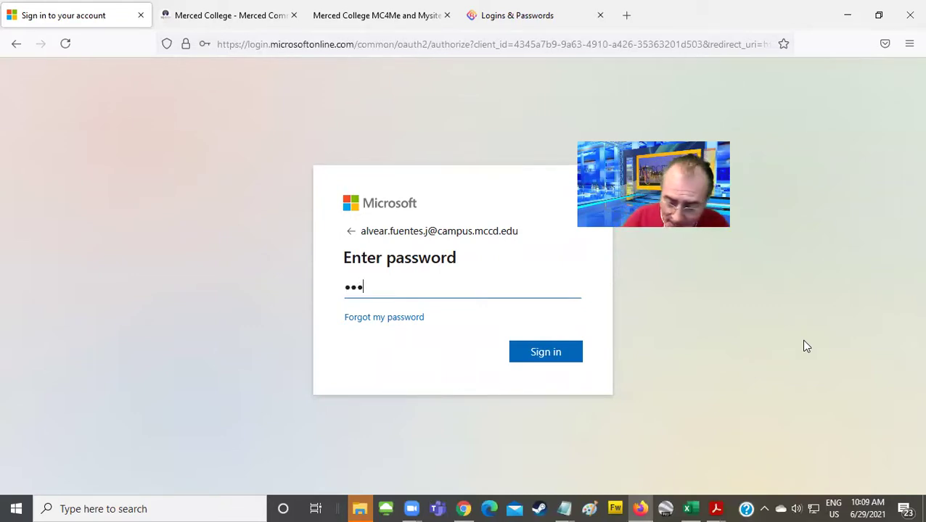
{"action": "type", "text": "•"}
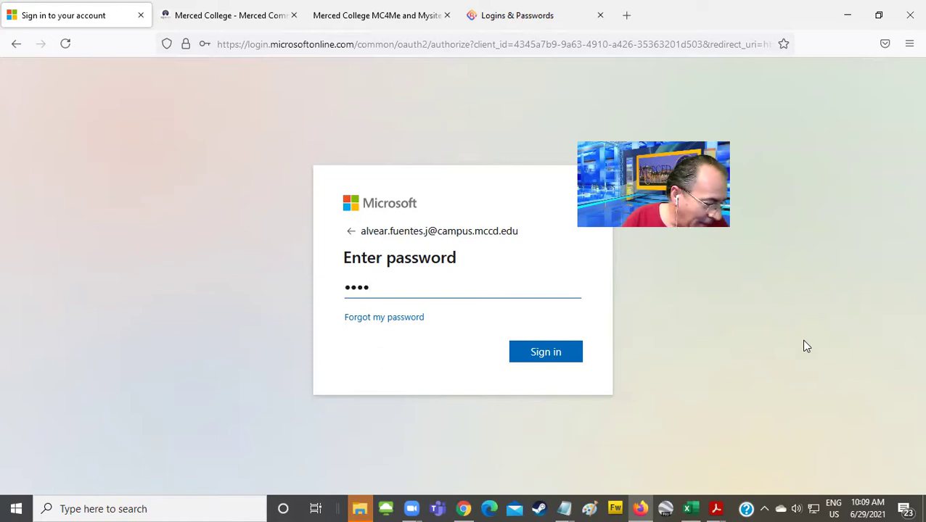
{"action": "type", "text": "•••••"}
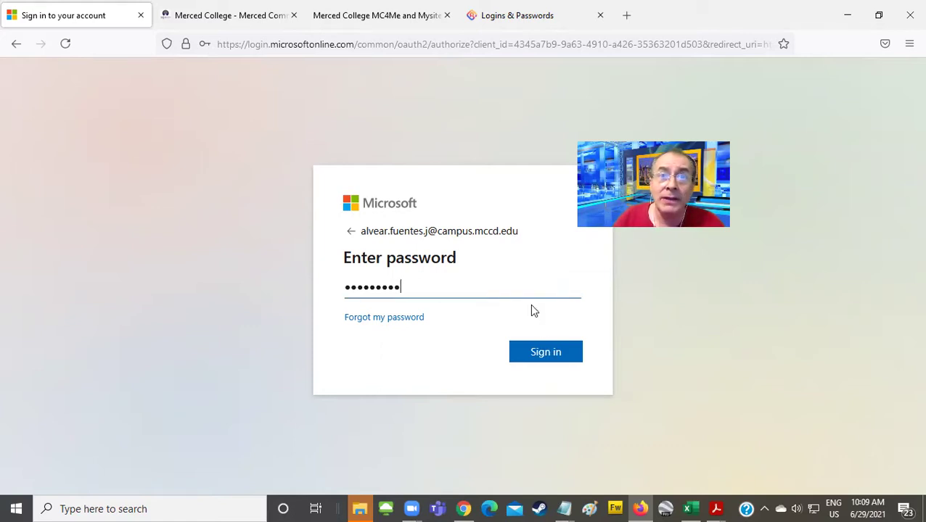
{"action": "left_click", "coordinate": [543, 352]}
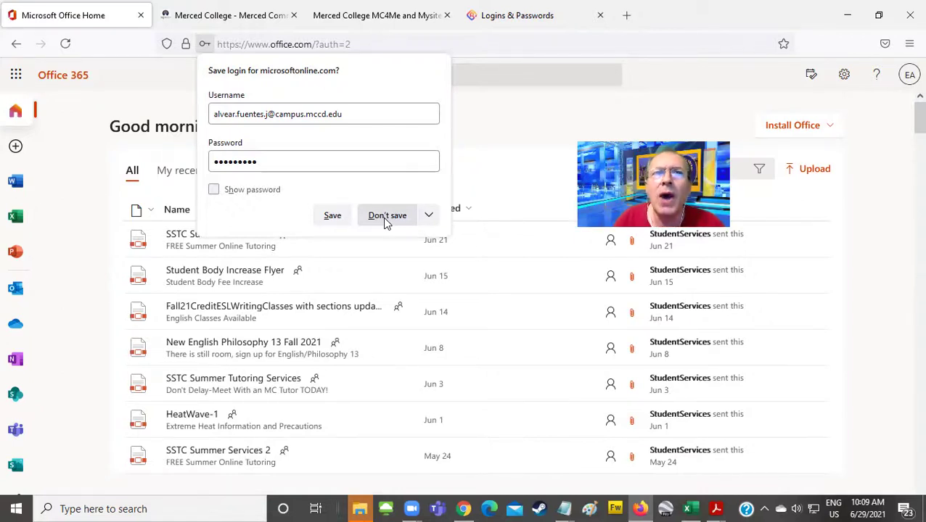
Decline Firefox's offer to save the login, then highlight the Office 365 heading.
{"action": "left_click", "coordinate": [385, 218]}
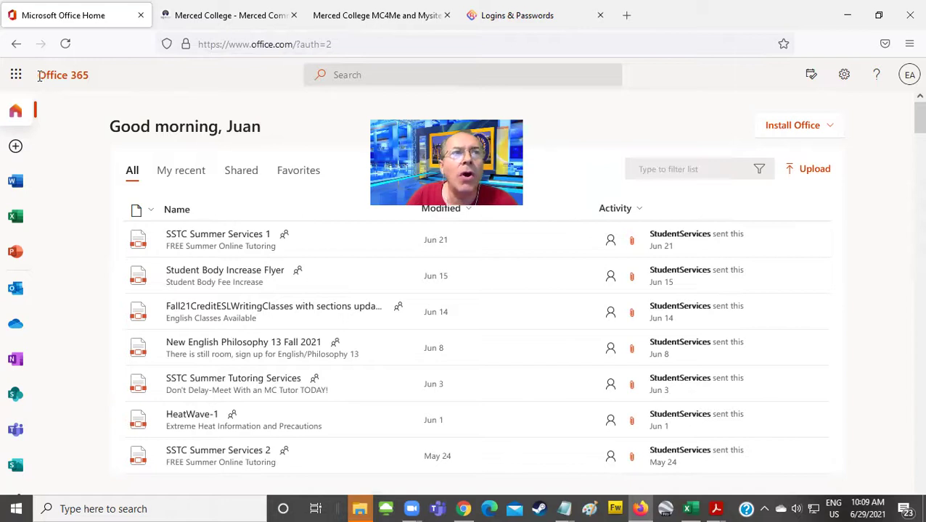
{"action": "left_click_drag", "start_coordinate": [40, 75], "coordinate": [135, 113]}
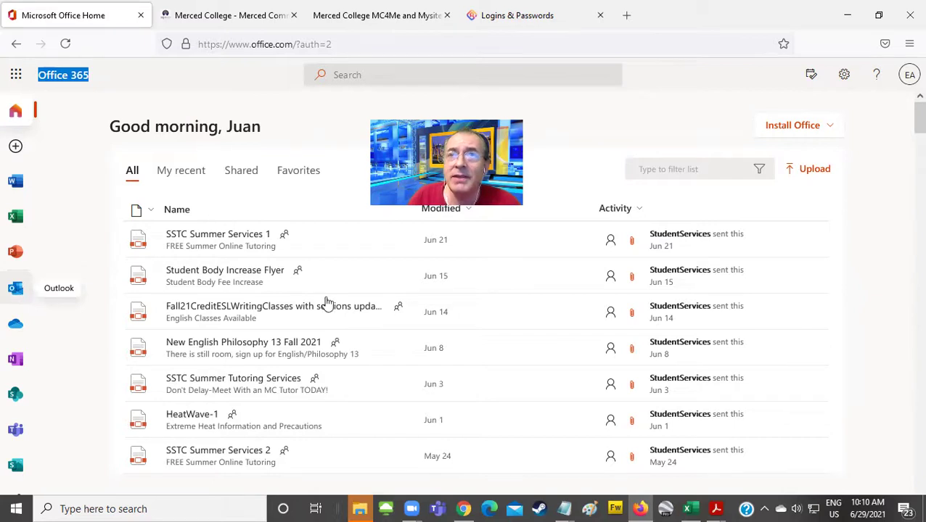
Show the Install Office choices: the Office 365 apps or other install options.
{"action": "left_click", "coordinate": [800, 130]}
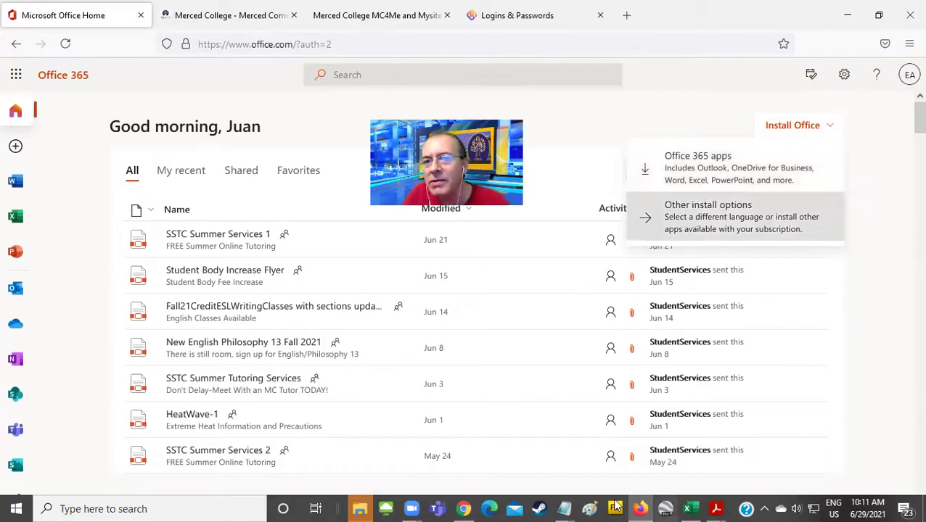
{"action": "mouse_move", "coordinate": [565, 508]}
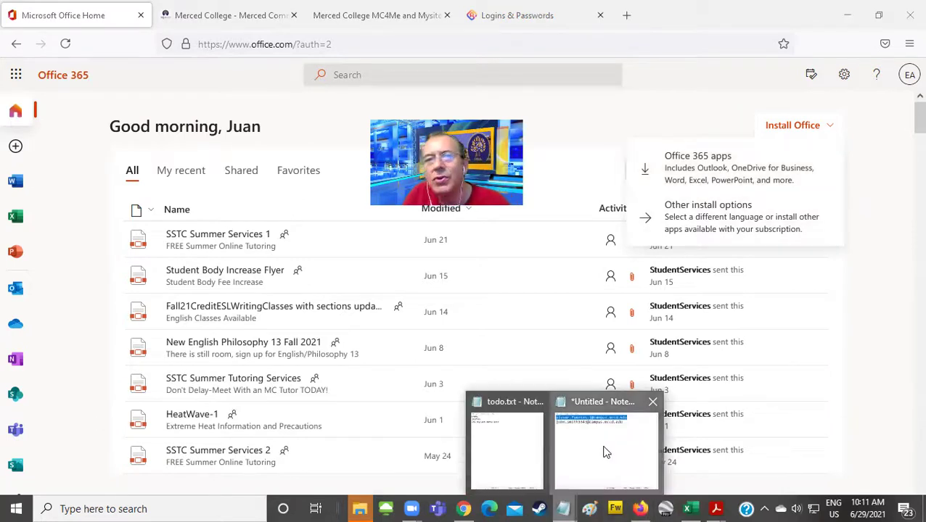
{"action": "left_click", "coordinate": [606, 452]}
{"action": "left_click", "coordinate": [315, 109]}
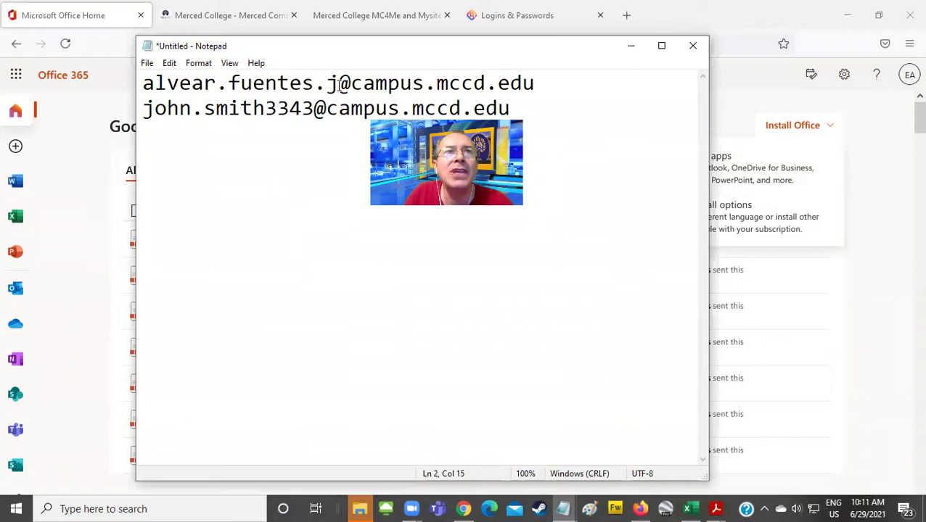
{"action": "left_click_drag", "start_coordinate": [338, 82], "coordinate": [535, 81]}
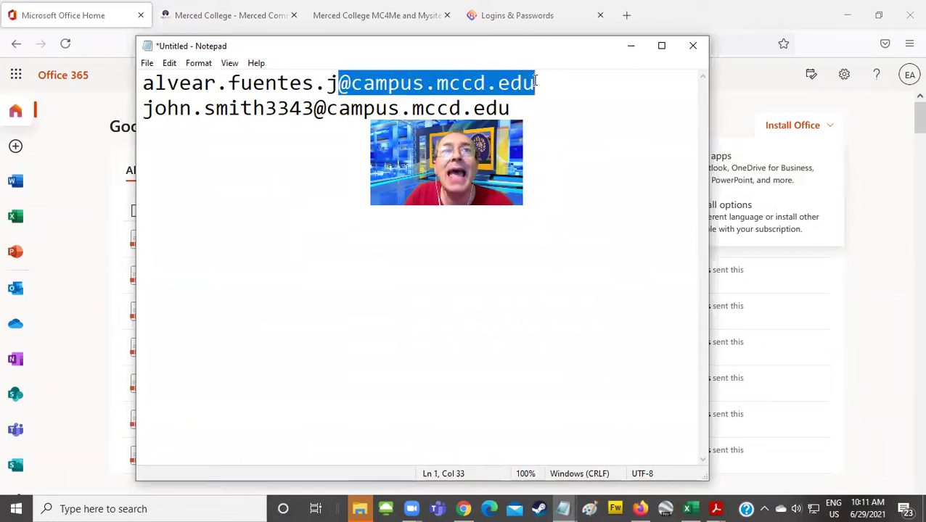
{"action": "left_click", "coordinate": [632, 46]}
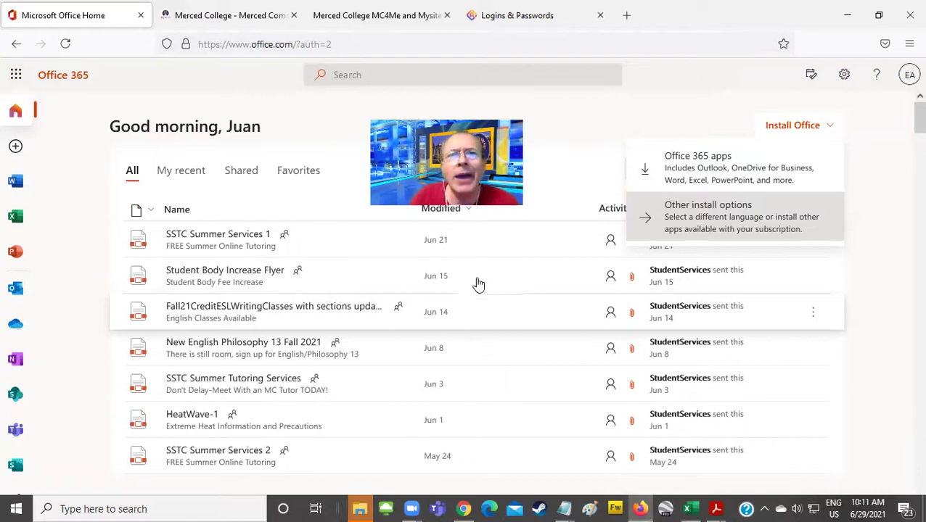
Dismiss the Install Office list to reveal the recent StudentServices files.
{"action": "left_click", "coordinate": [70, 285]}
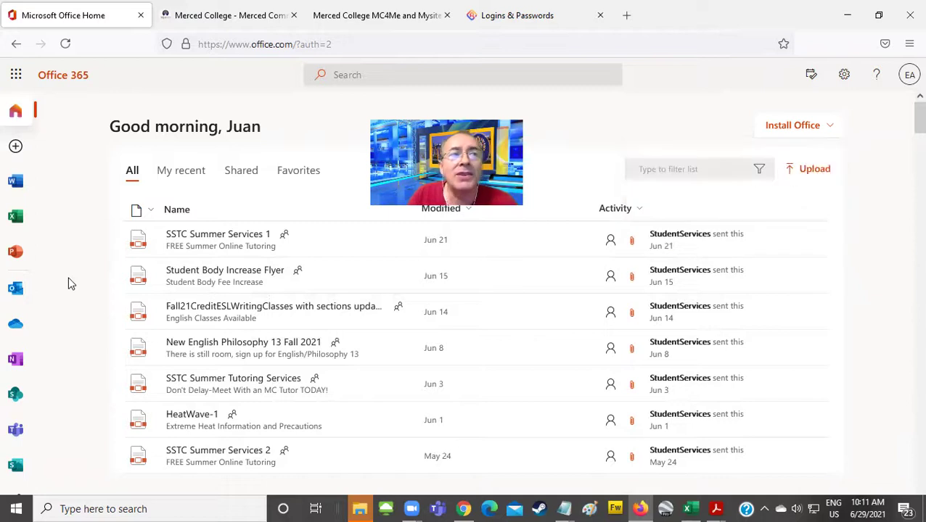
Launch Outlook mail in a new tab from the Office 365 left app rail.
{"action": "left_click", "coordinate": [16, 289]}
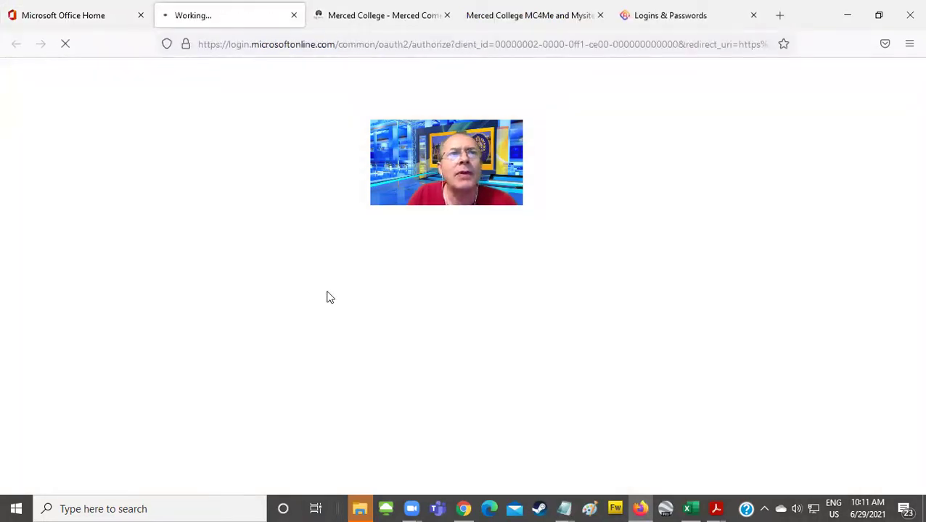